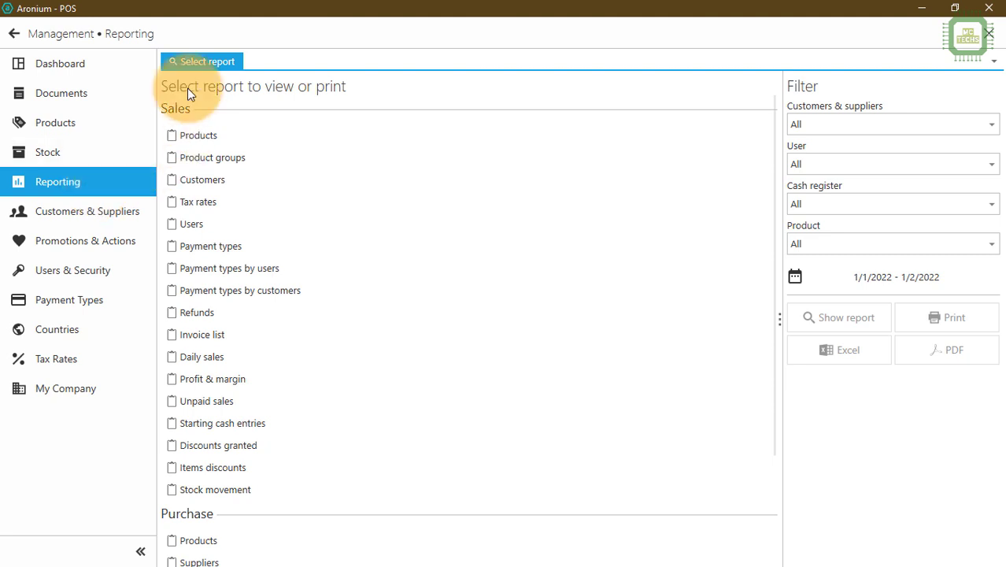
Step: Look through the available sales, purchase, and loss and damage reports, and select the Stock movement report
scroll(212, 483, "down", 3)
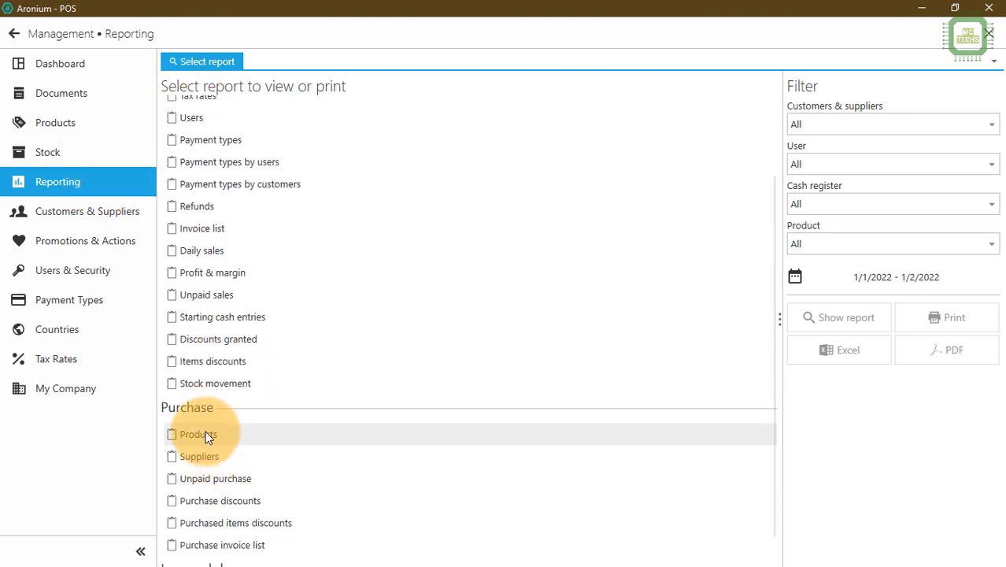
scroll(216, 481, "down", 1)
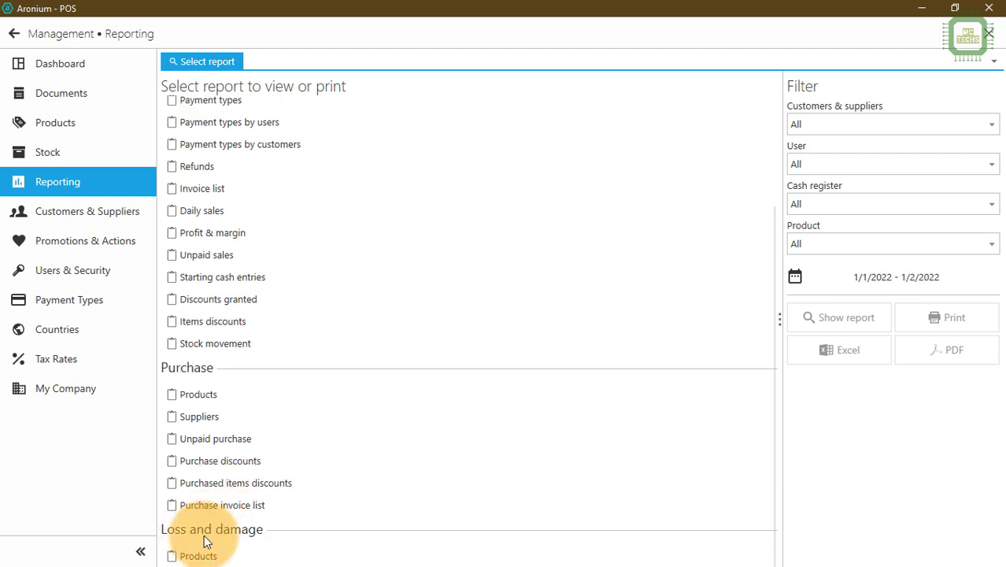
scroll(259, 520, "up", 4)
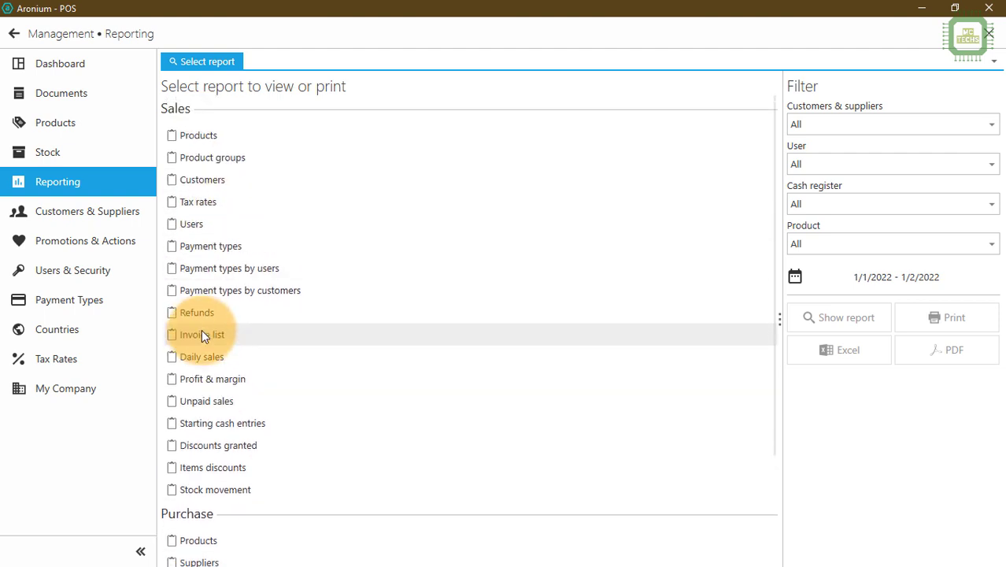
scroll(252, 484, "down", 1)
left_click(243, 456)
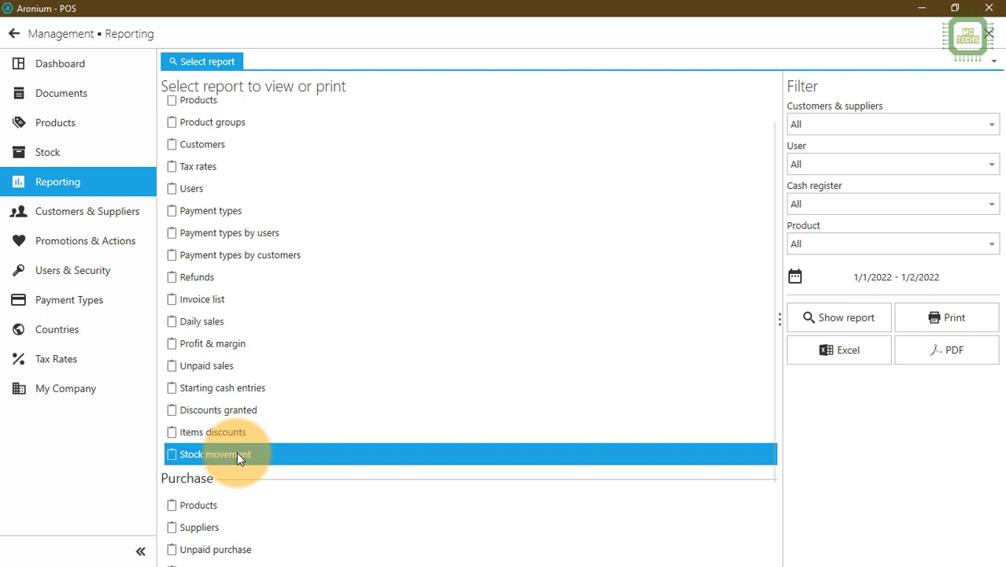
scroll(260, 480, "up", 1)
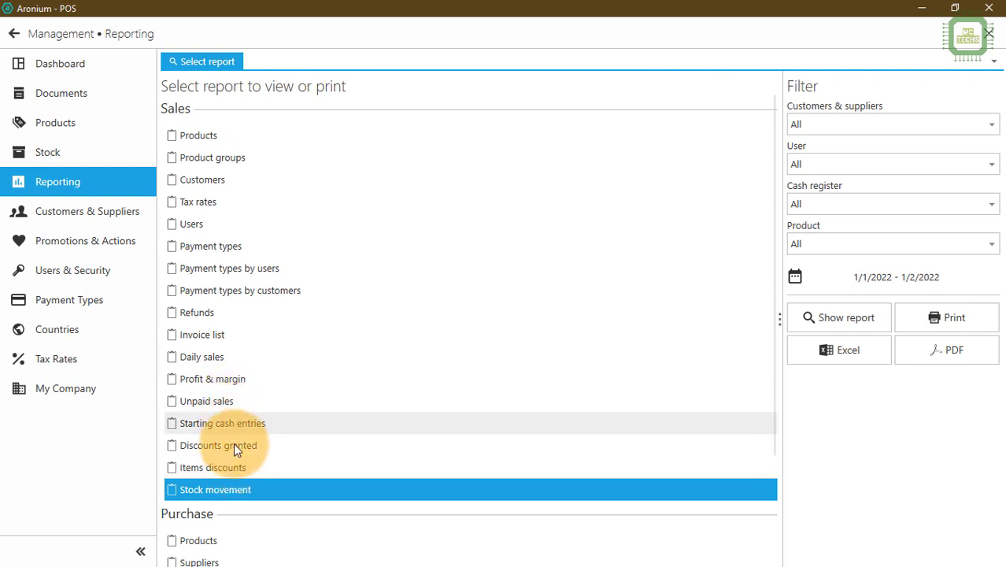
Step: Show the Items discounts sales report, zoom it to 92% for viewing, and close it
left_click(232, 468)
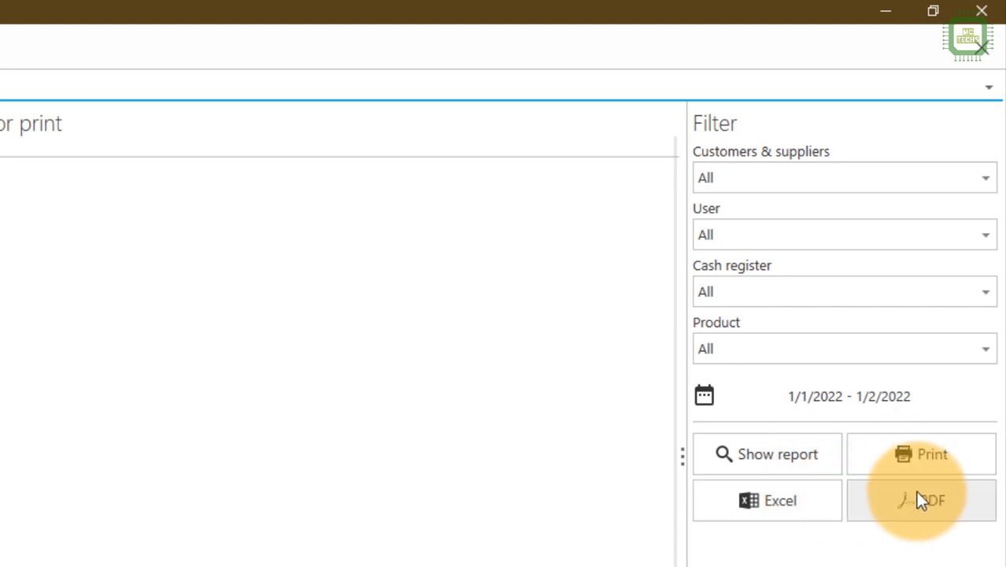
left_click(814, 462)
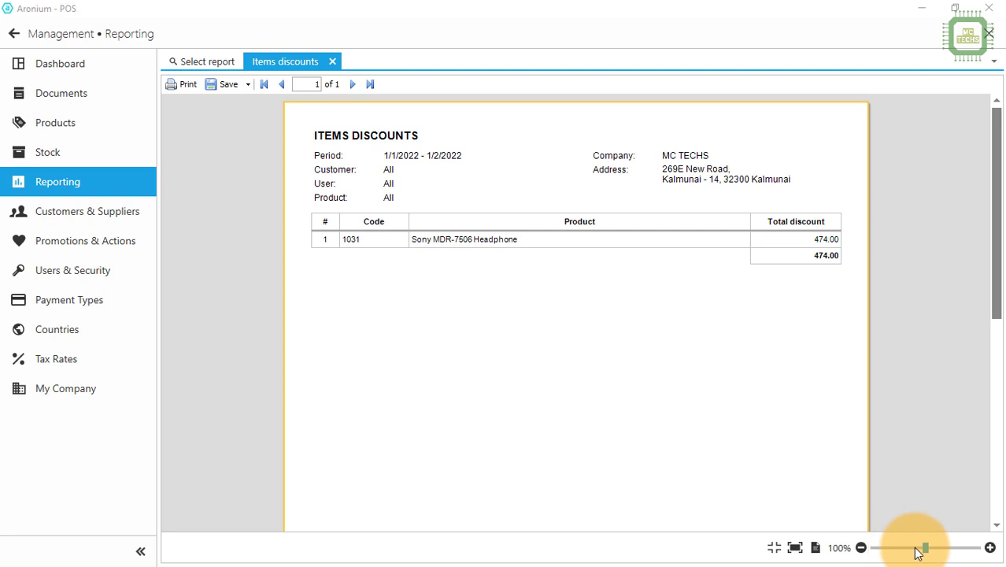
mouse_move(927, 551)
left_mouse_down()
mouse_move(936, 554)
mouse_move(921, 552)
left_mouse_up()
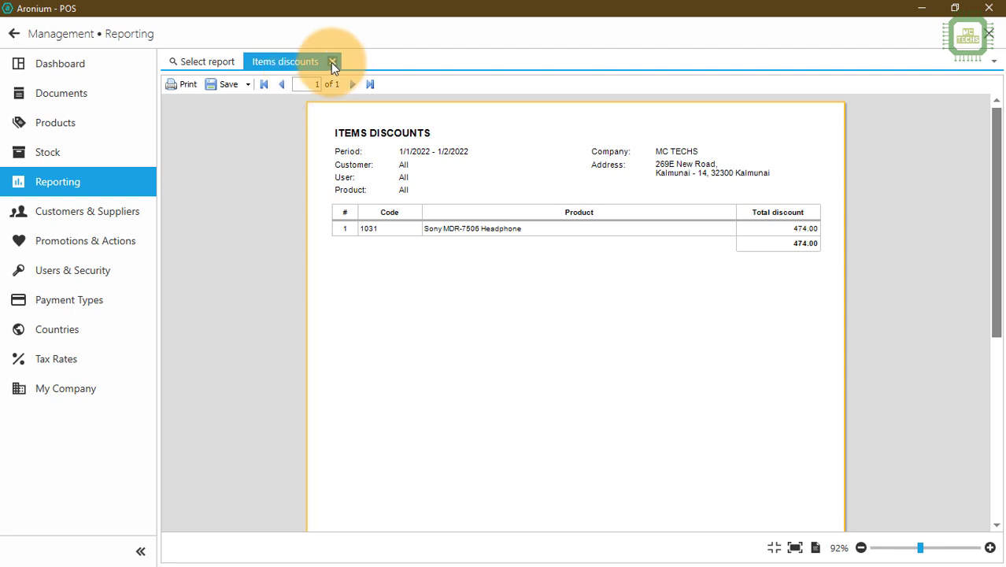
left_click(331, 61)
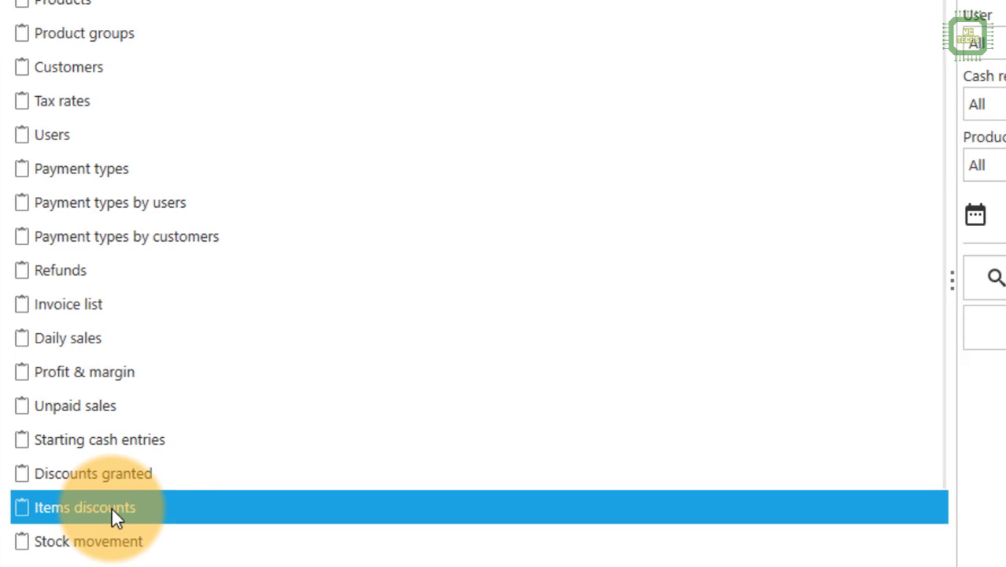
Step: Show the Discounts granted sales report for all customers and users, and close it after viewing
left_click(131, 470)
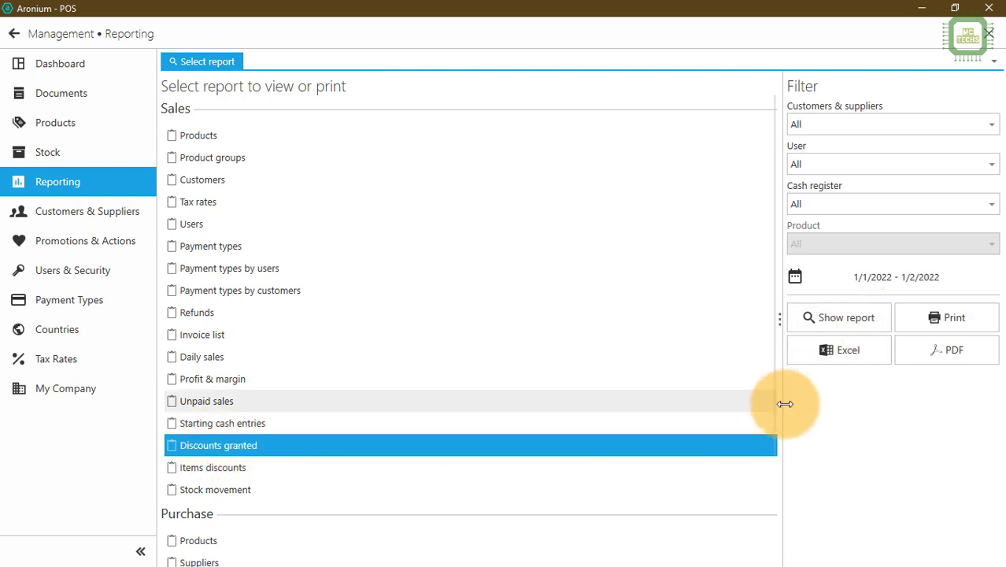
left_click(840, 317)
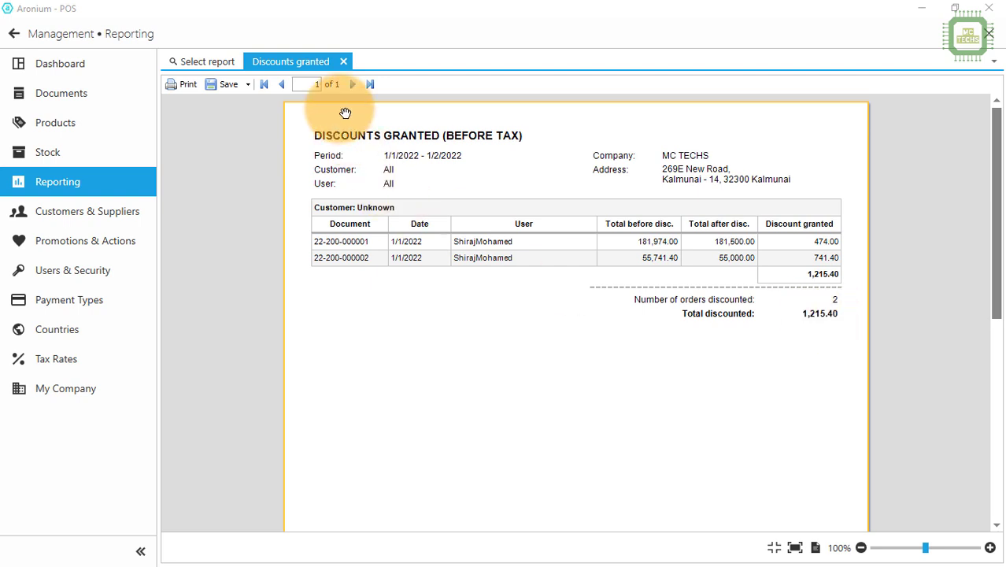
left_click(344, 63)
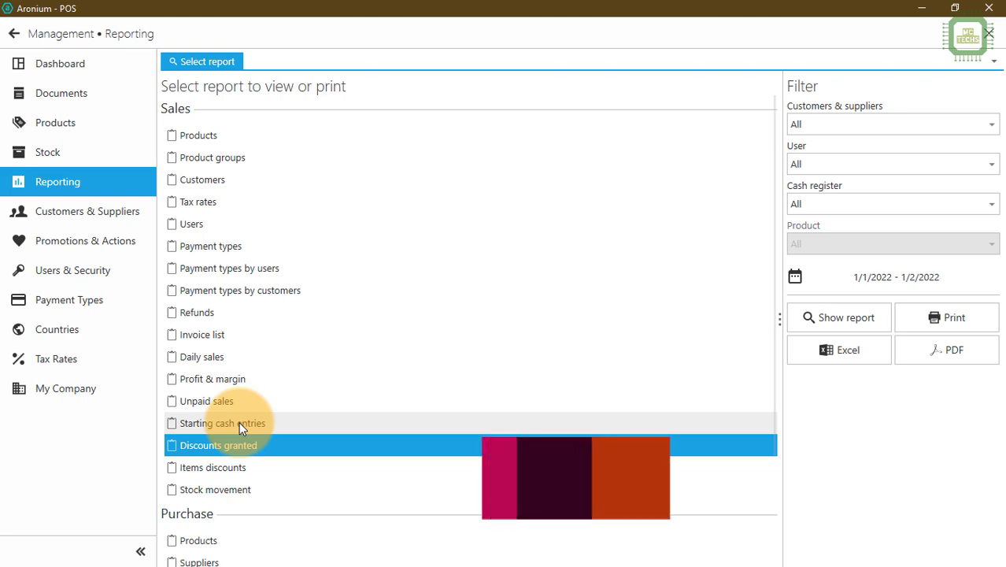
Step: Review the user, cash register and period filter options for the Starting cash entries report, and view the unfiltered report before closing it
left_click(244, 423)
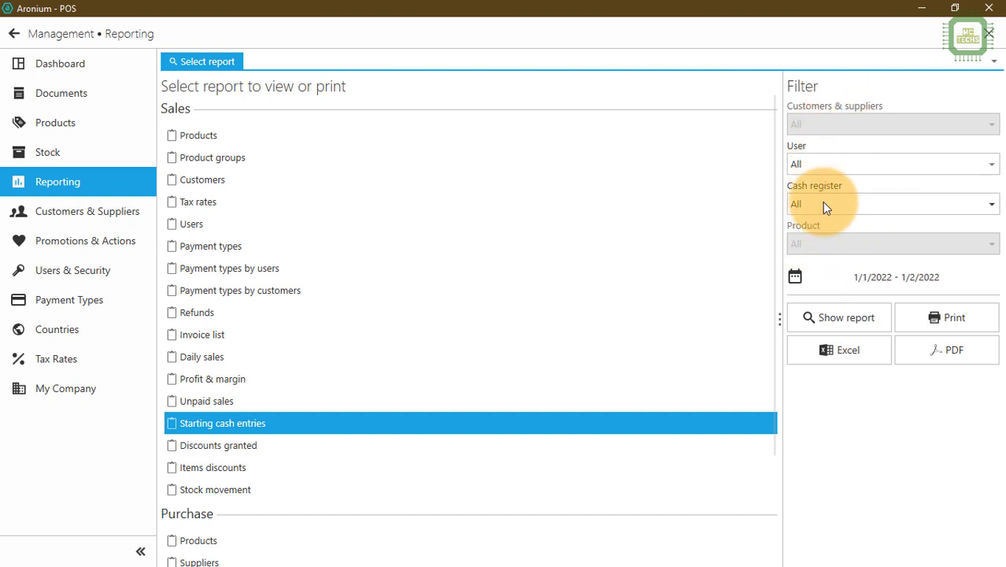
left_click(827, 172)
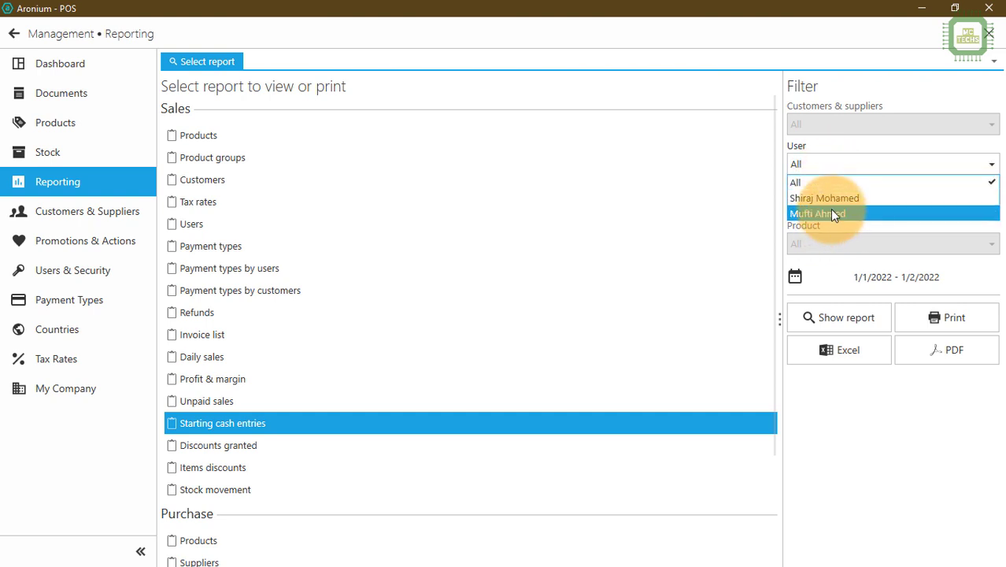
left_click(841, 166)
left_click(841, 204)
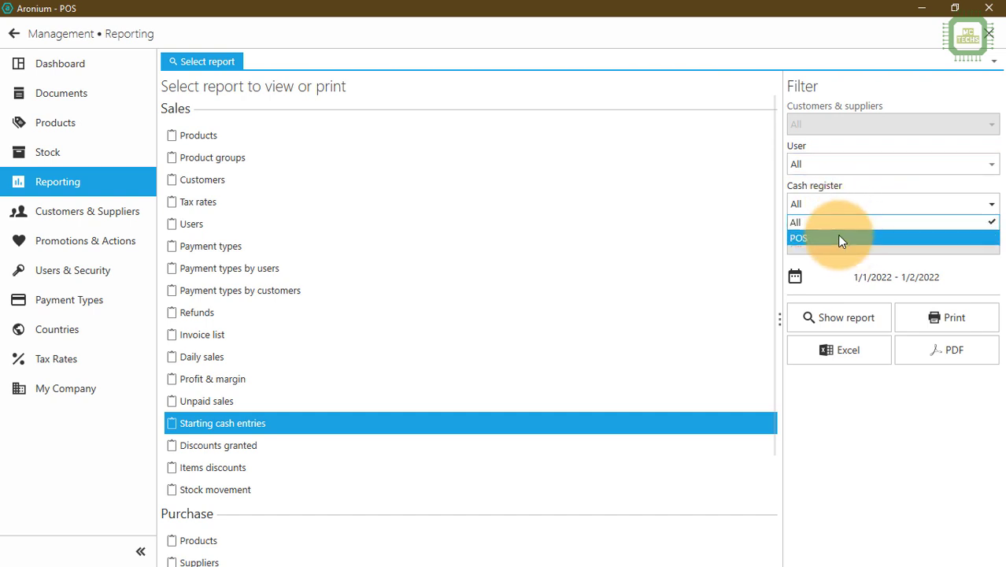
left_click(841, 208)
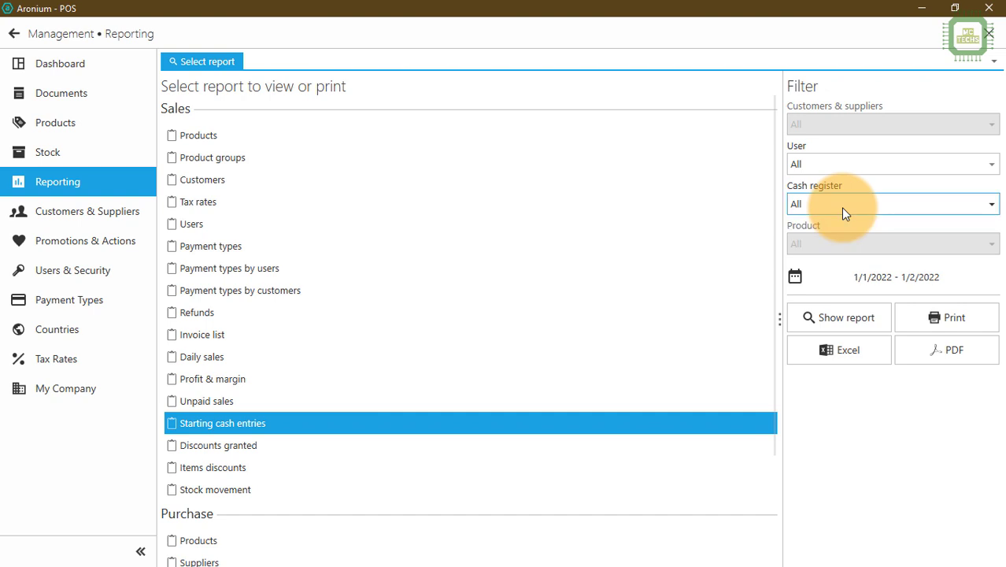
left_click(797, 281)
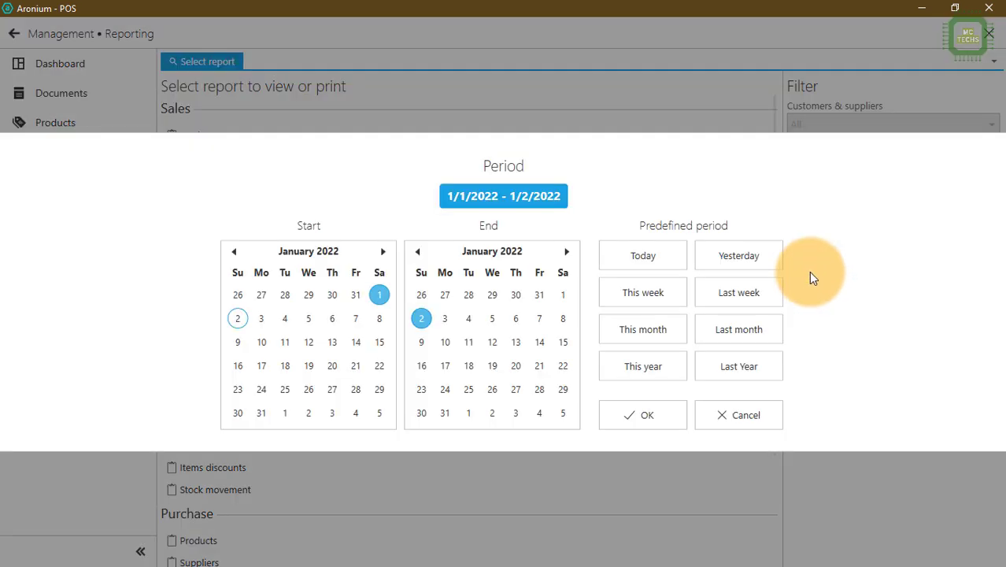
left_click(728, 417)
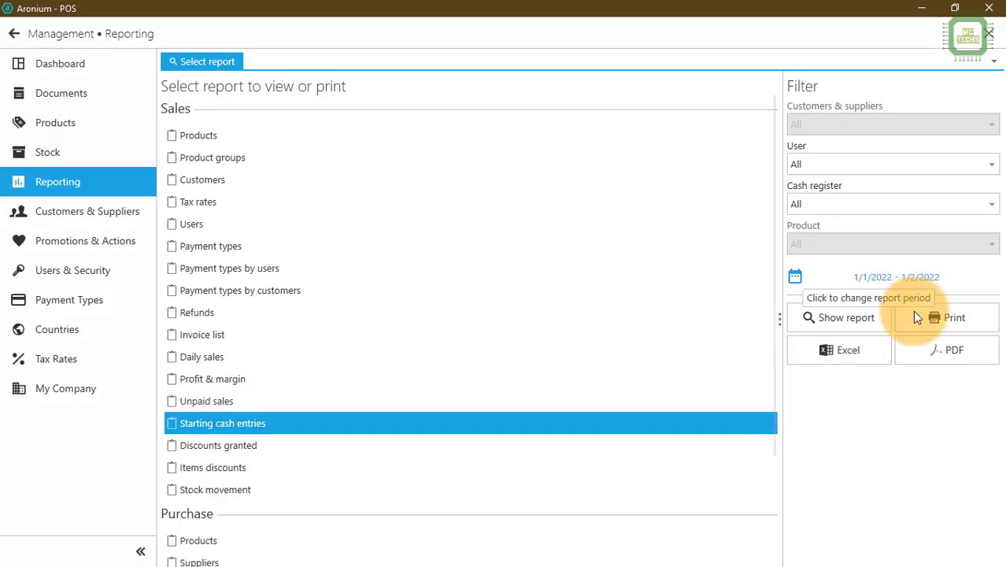
left_click(871, 324)
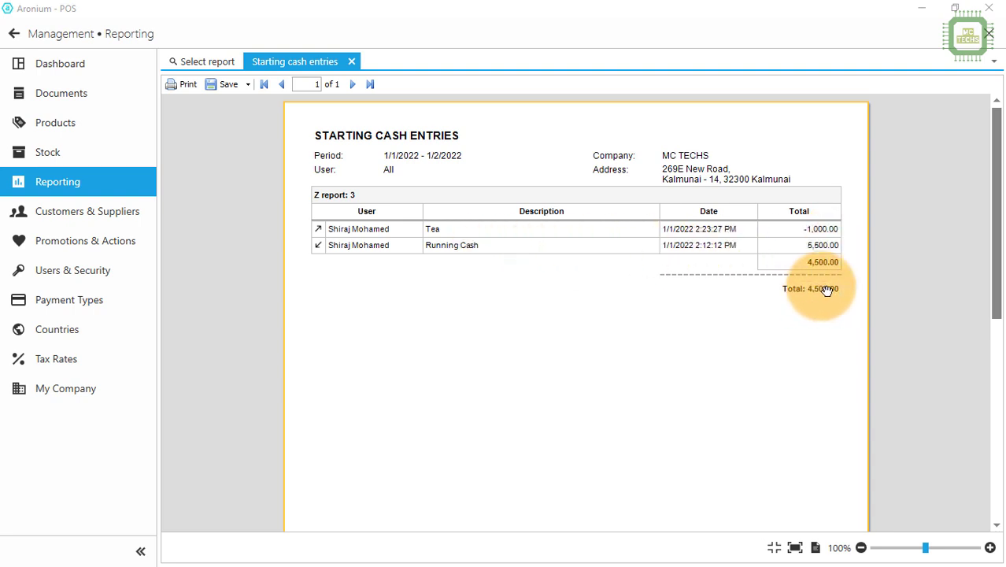
left_click(353, 61)
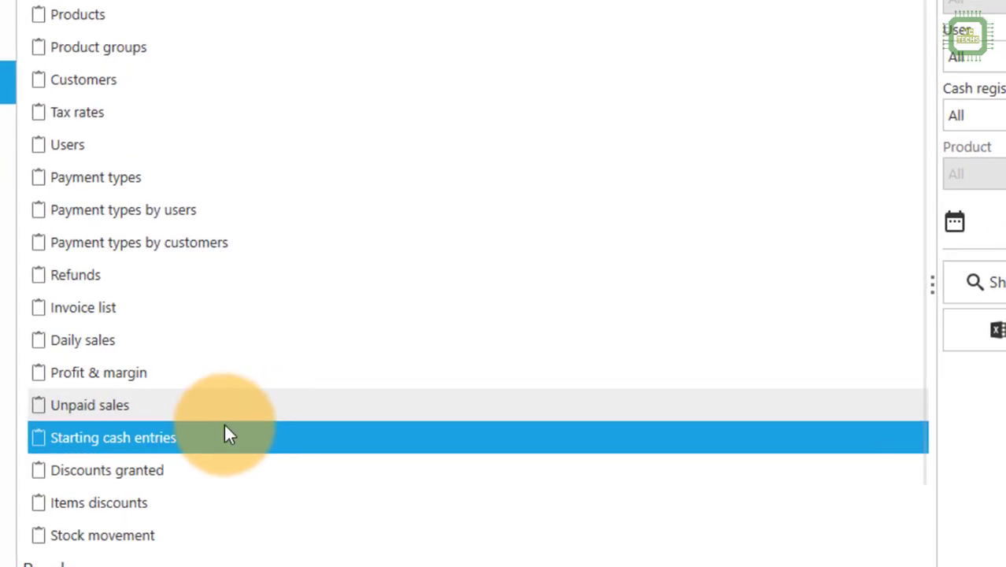
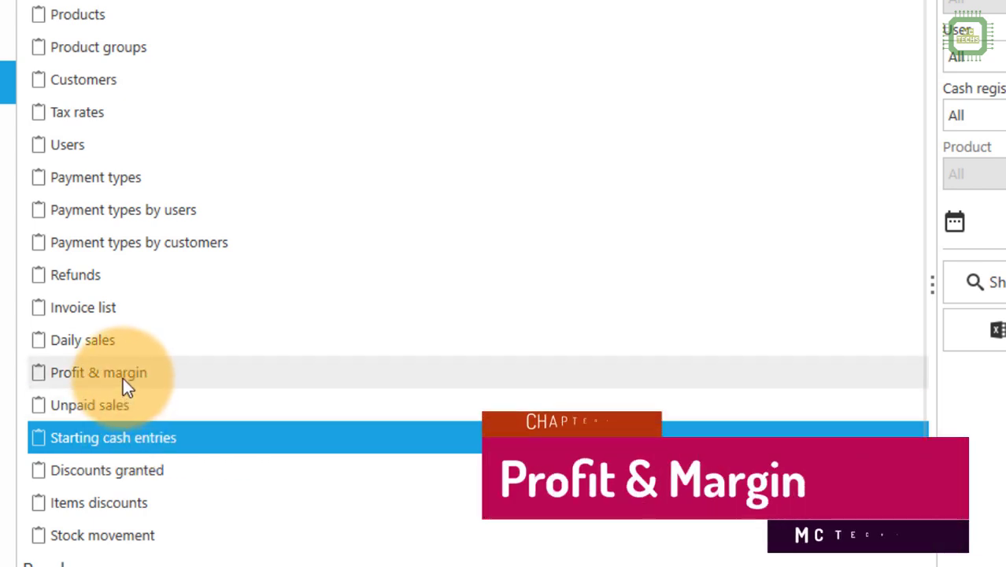
Step: View the Profit & margin report and the Daily sales report one after the other, closing each
left_click(123, 378)
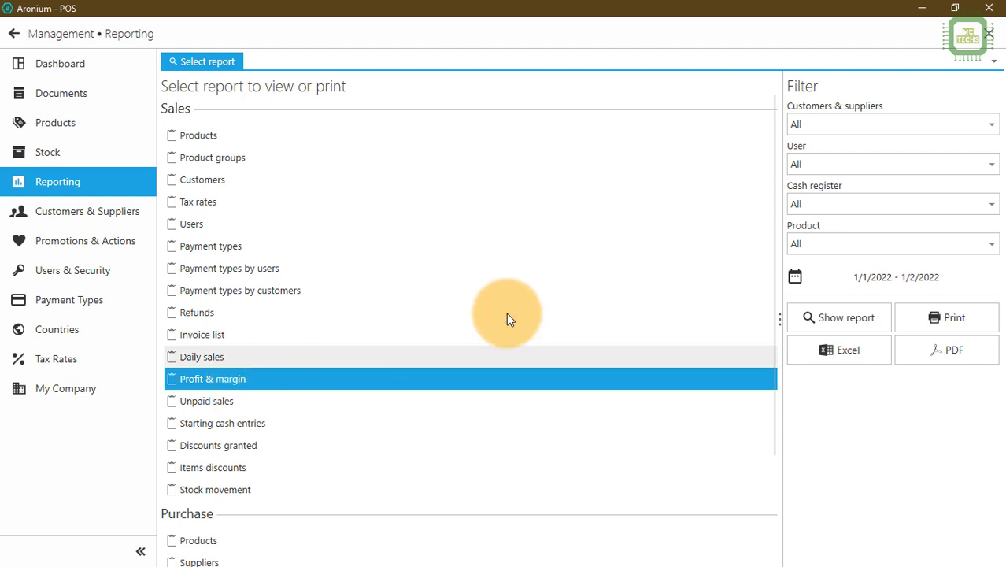
left_click(858, 323)
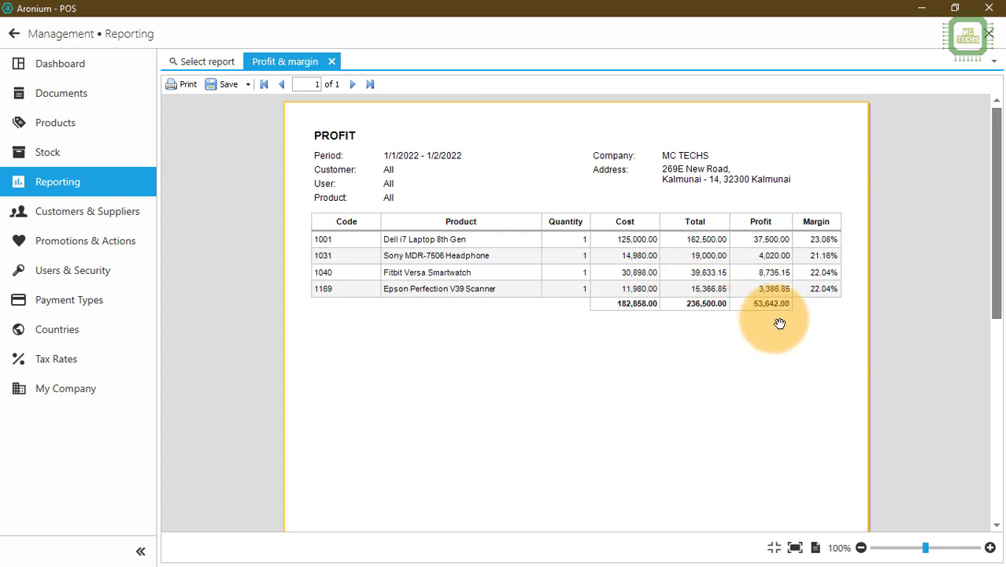
left_click(332, 63)
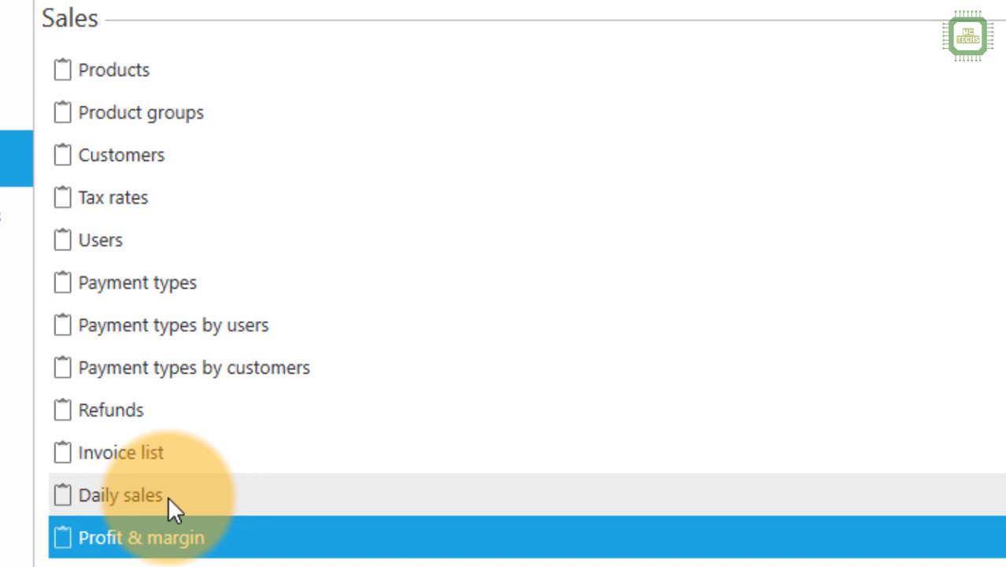
left_click(168, 496)
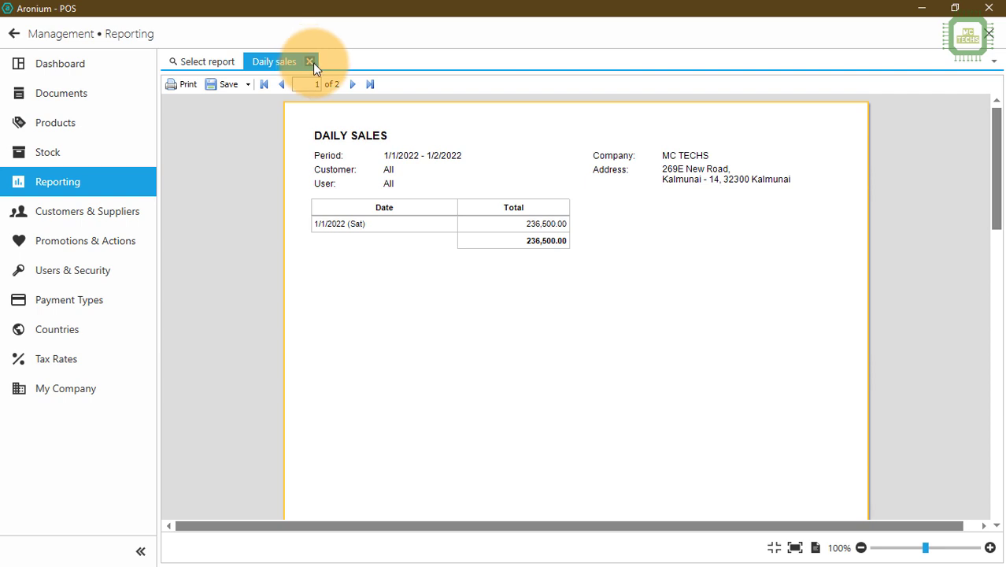
left_click(311, 62)
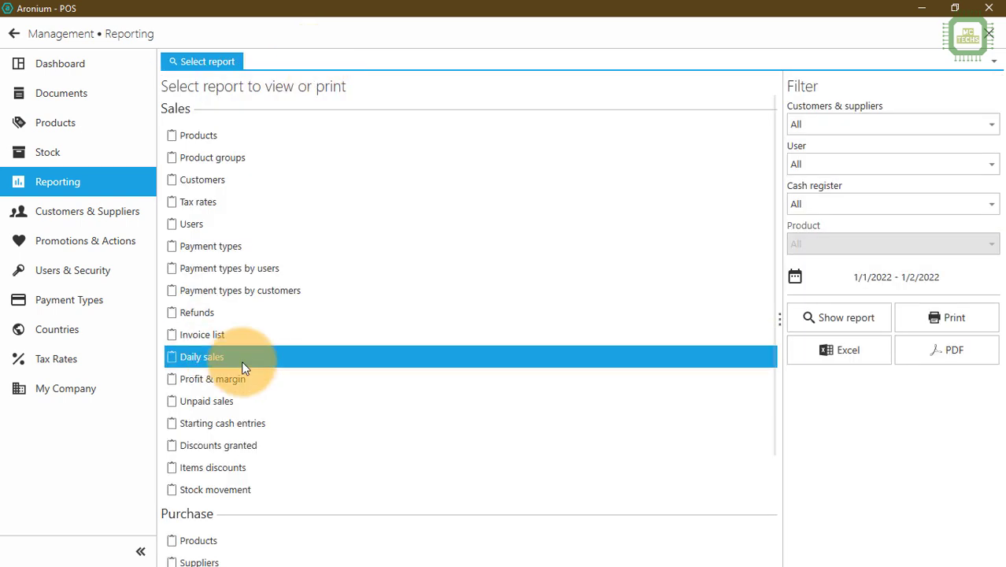
Step: Show the sales Invoice list report for all customers, users and products, and close it after viewing
left_click(205, 338)
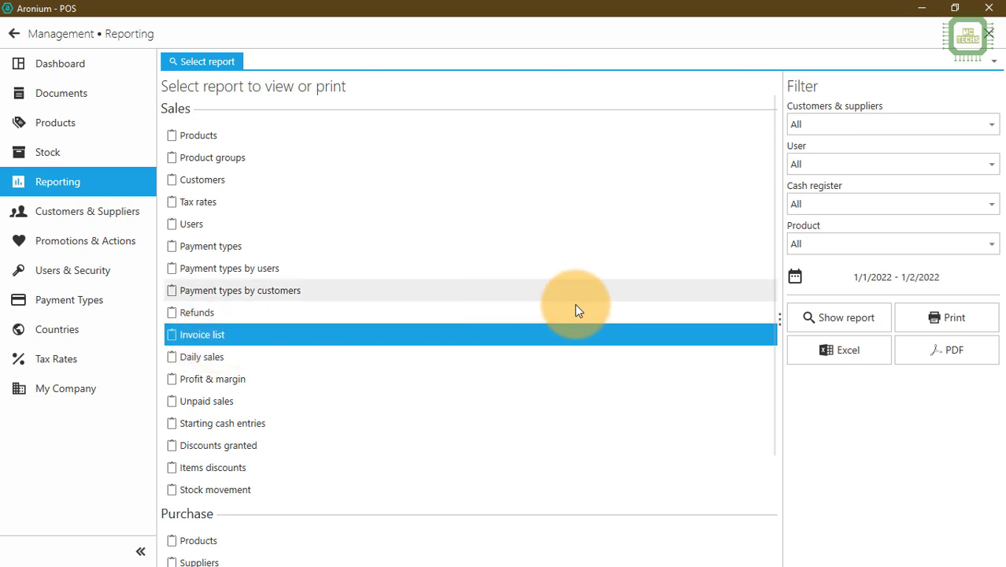
left_click(831, 321)
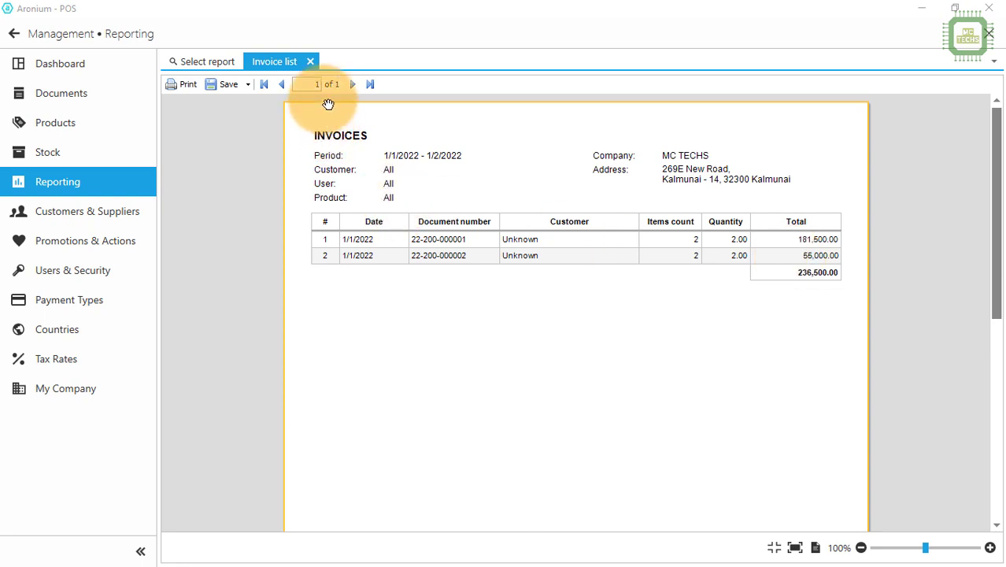
left_click(311, 61)
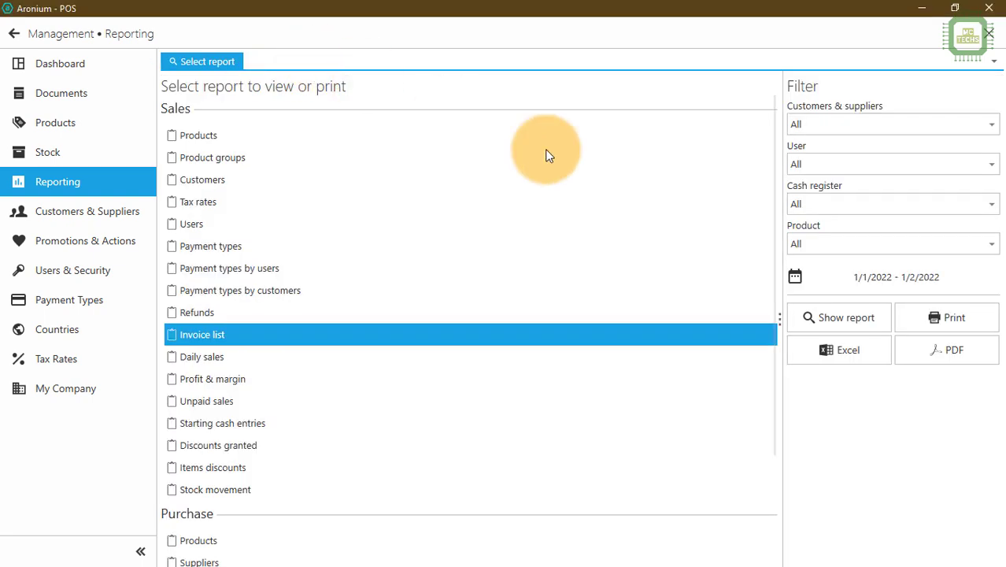
Step: Export the Invoice list report to Excel in the desktop Aronium folder, overwriting the existing "sales-invoice list-2022-01-02" file
left_click(821, 352)
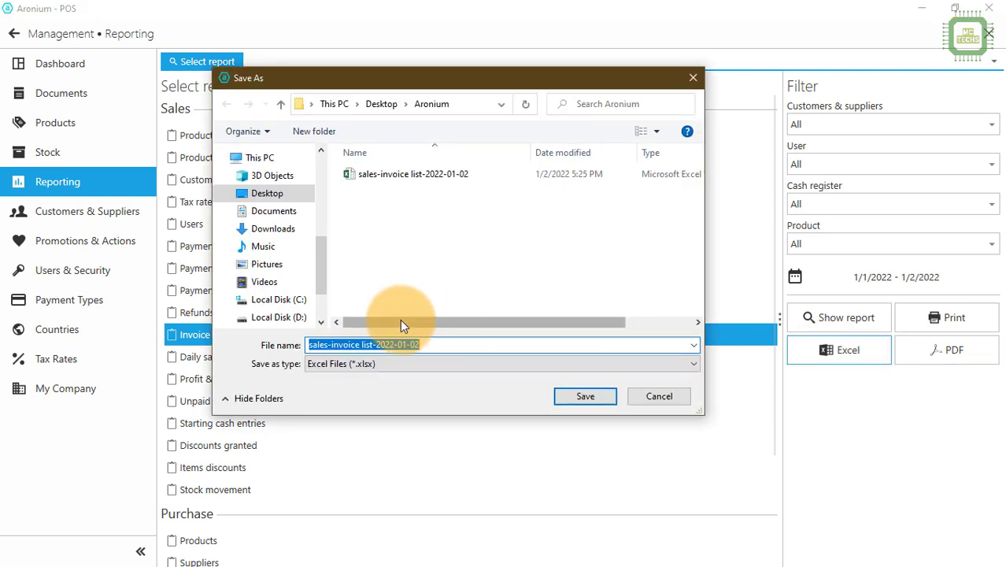
left_click(386, 174)
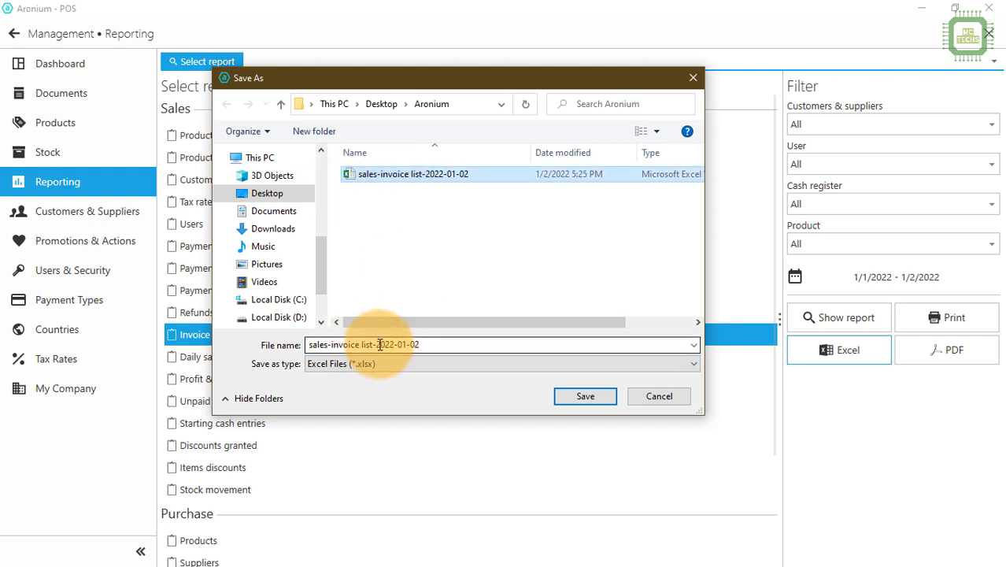
left_click(577, 393)
left_click(552, 347)
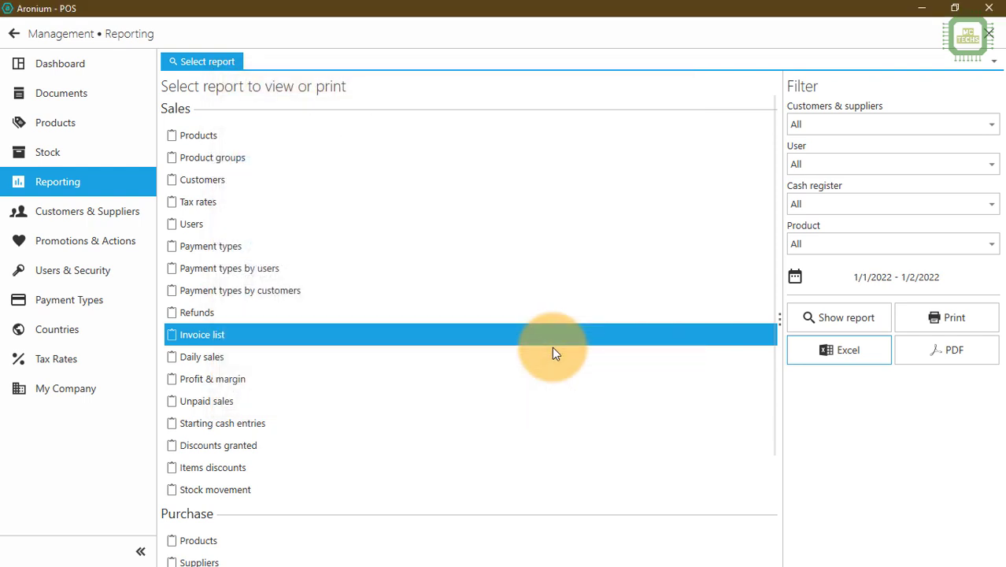
Step: Export the Invoice list report as the PDF "sales-invoice list-2022-01-02" in the Aronium folder, and minimize the window to reach the desktop
left_click(937, 347)
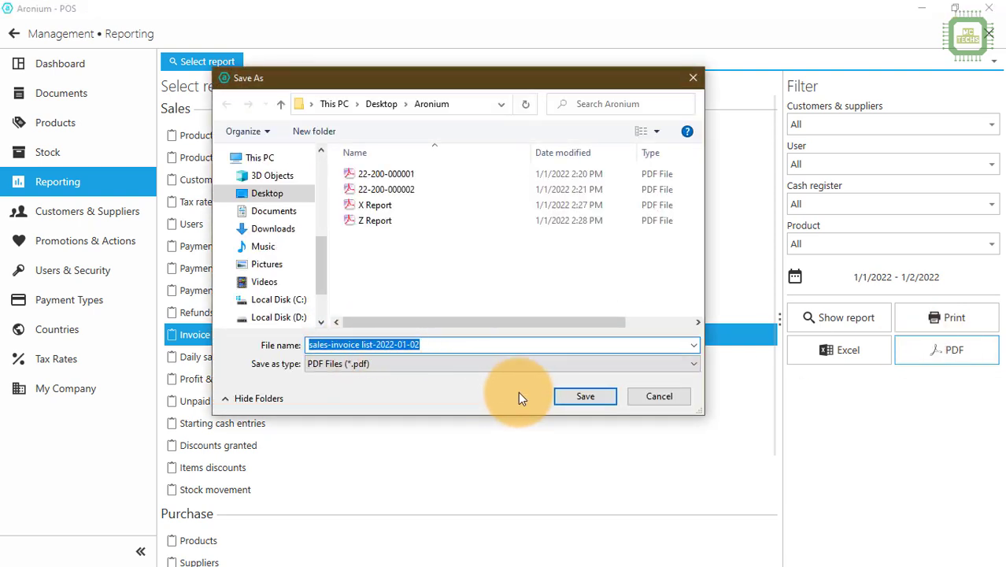
left_click(591, 404)
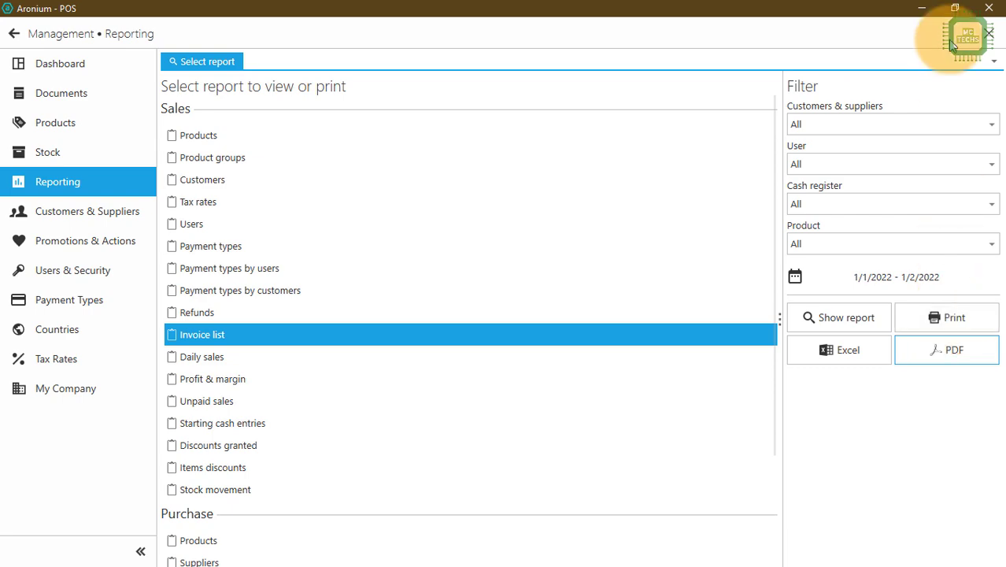
left_click(921, 9)
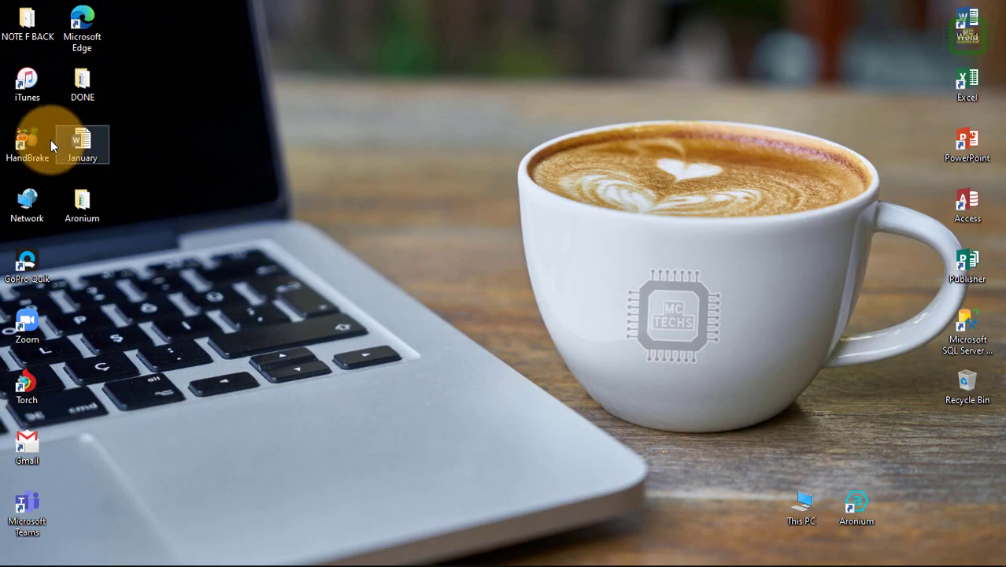
Step: Open the PDF "sales-invoice list-2022-01-02" from the desktop Aronium folder, examine its invoice table enlarged, and minimize it
double_click(82, 204)
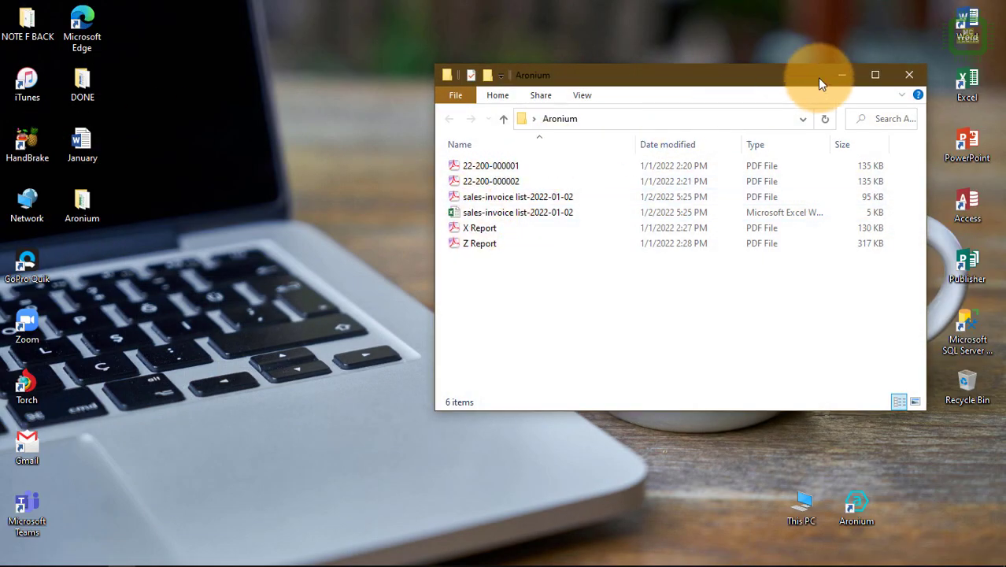
left_click(497, 201)
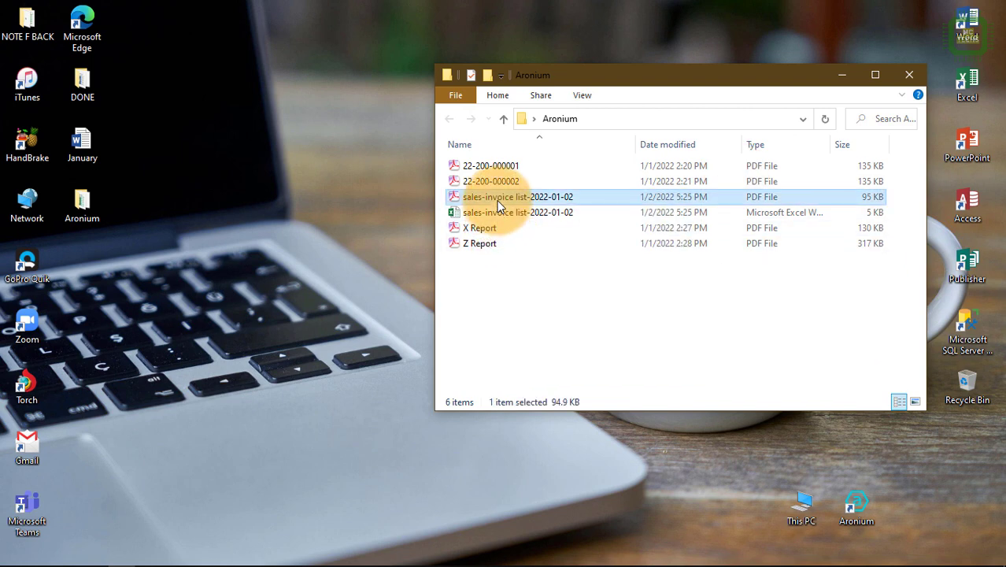
double_click(498, 204)
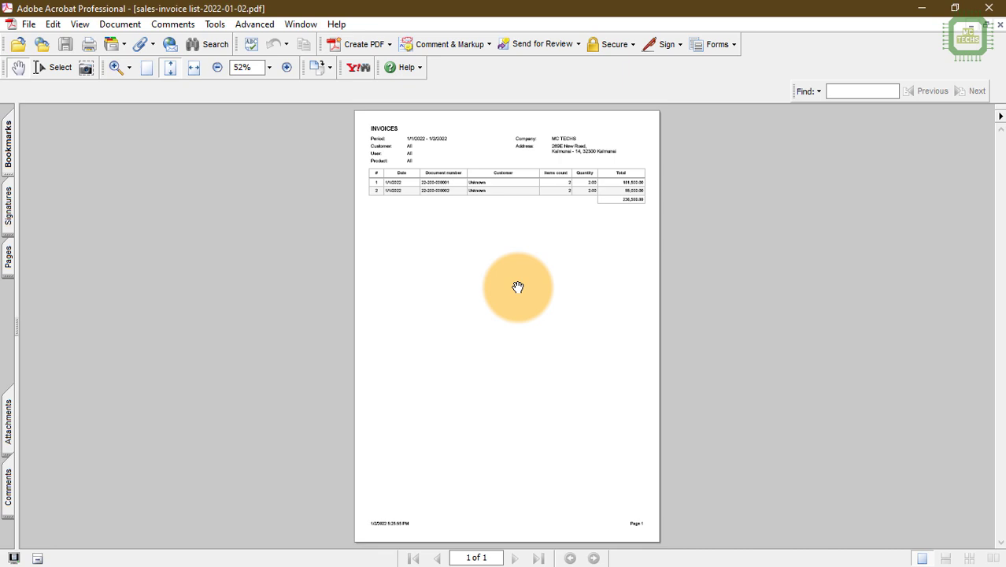
scroll(528, 198, "up", 4, "ctrl")
scroll(627, 285, "up", 2)
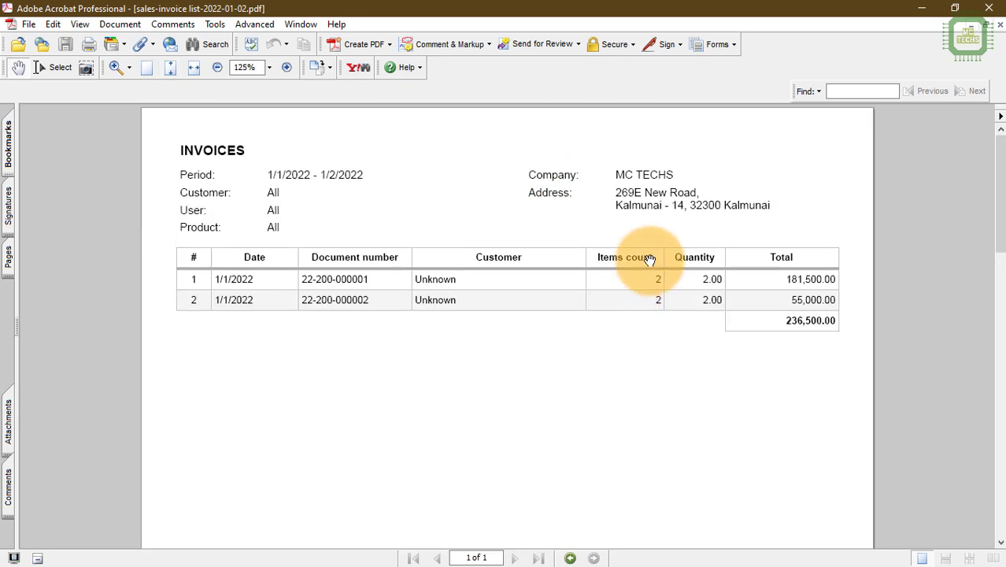
left_click(915, 9)
Step: Open the Excel file "sales-invoice list-2022-01-02" to examine the exported invoices, and close the workbook and the Aronium folder
left_click(483, 215)
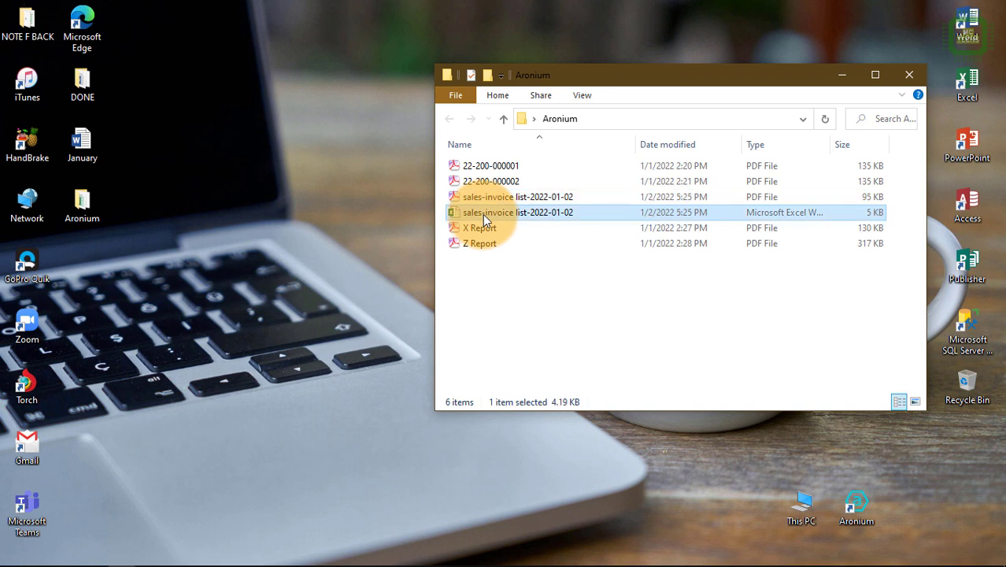
double_click(483, 214)
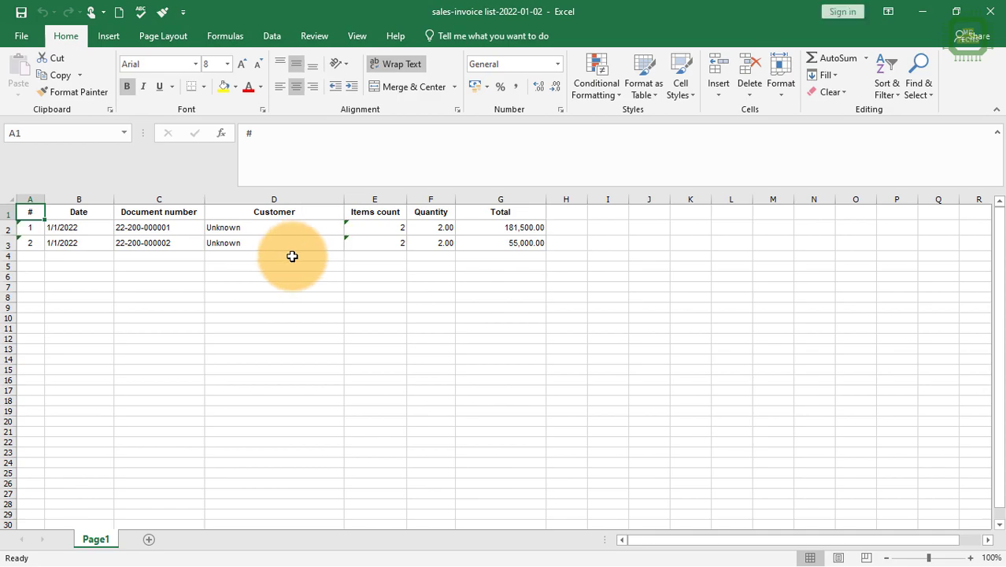
scroll(294, 252, "up", 6)
left_click(990, 11)
left_click(914, 69)
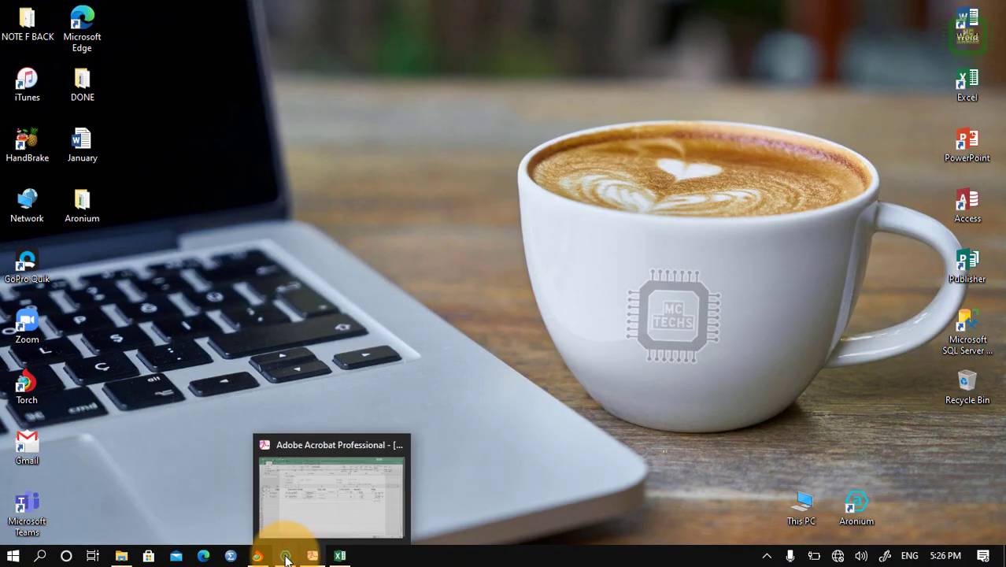
Step: Switch back to Aronium and leave the Management area for the POS sales screen
left_click(299, 557)
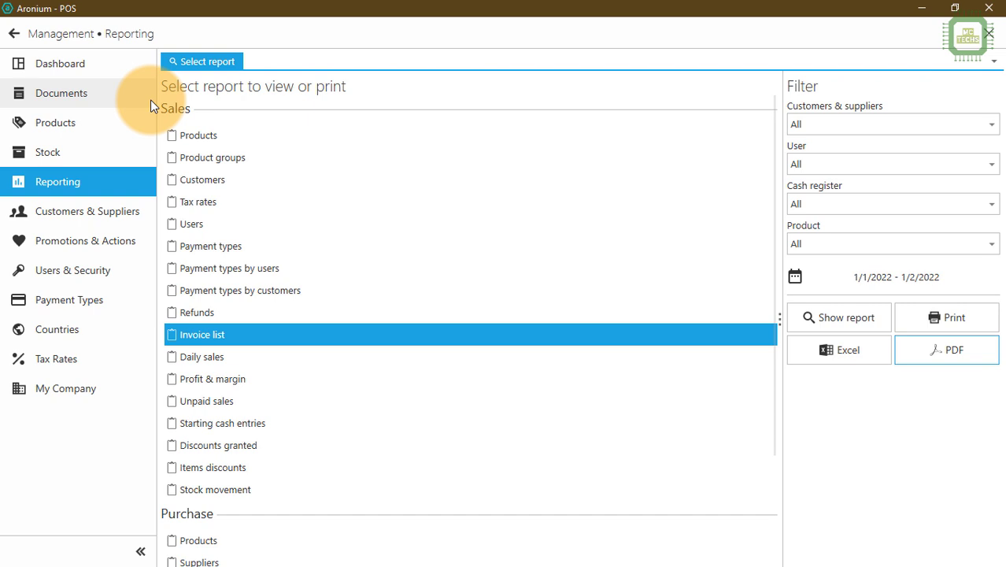
left_click(14, 33)
left_click(966, 521)
left_click(853, 88)
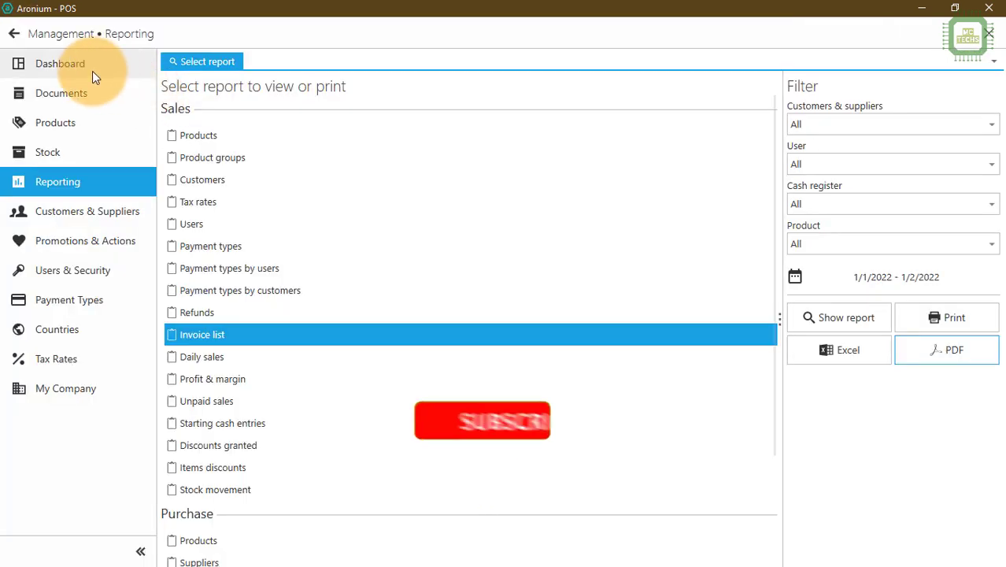
left_click(14, 33)
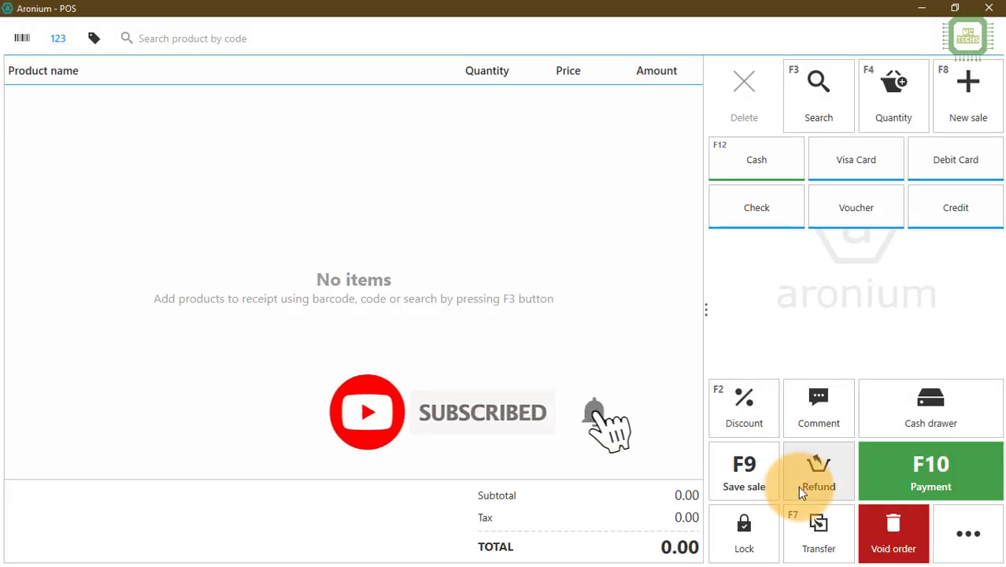
Step: Sign the current user out of the POS and bring up the options for exiting the application
left_click(969, 536)
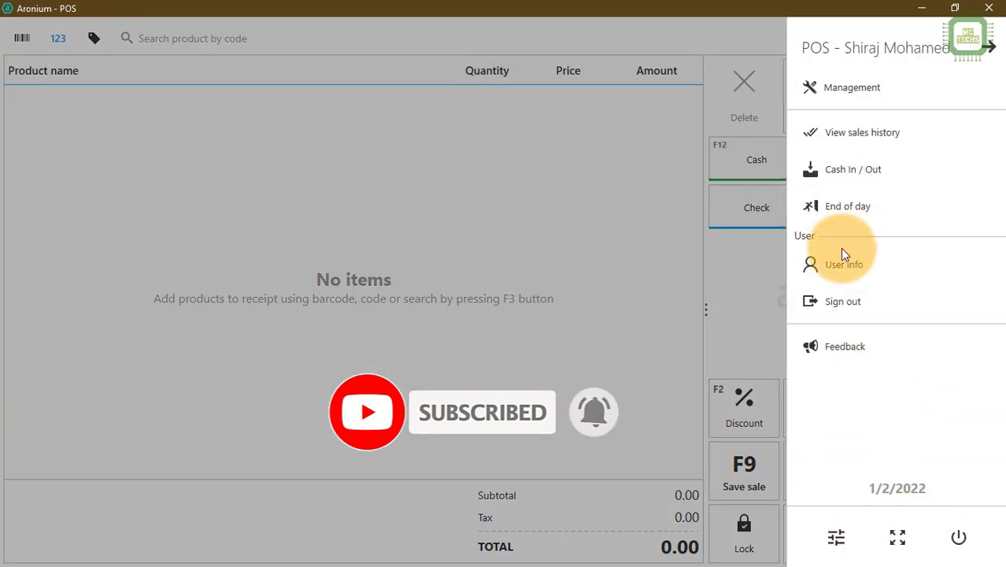
left_click(844, 305)
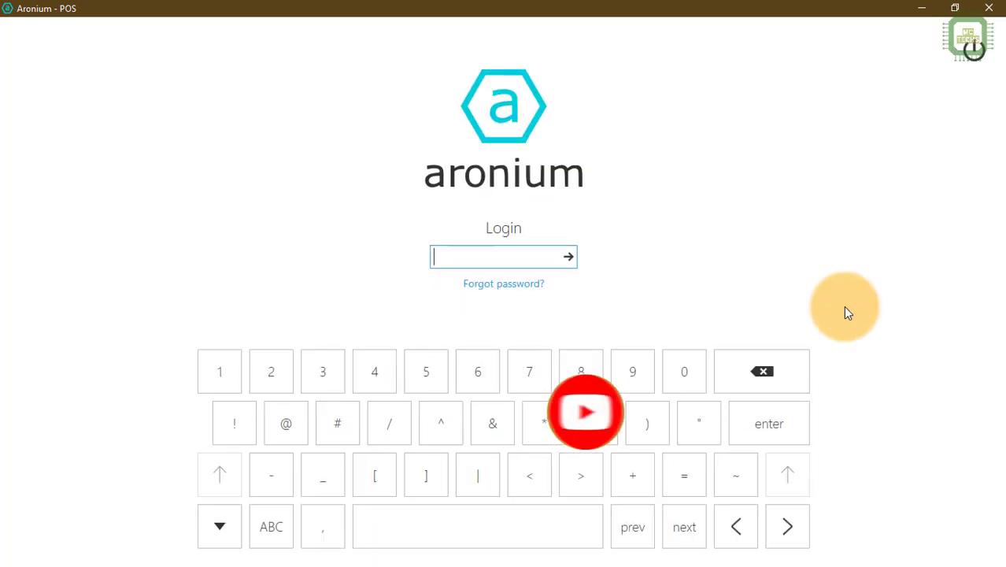
left_click(970, 67)
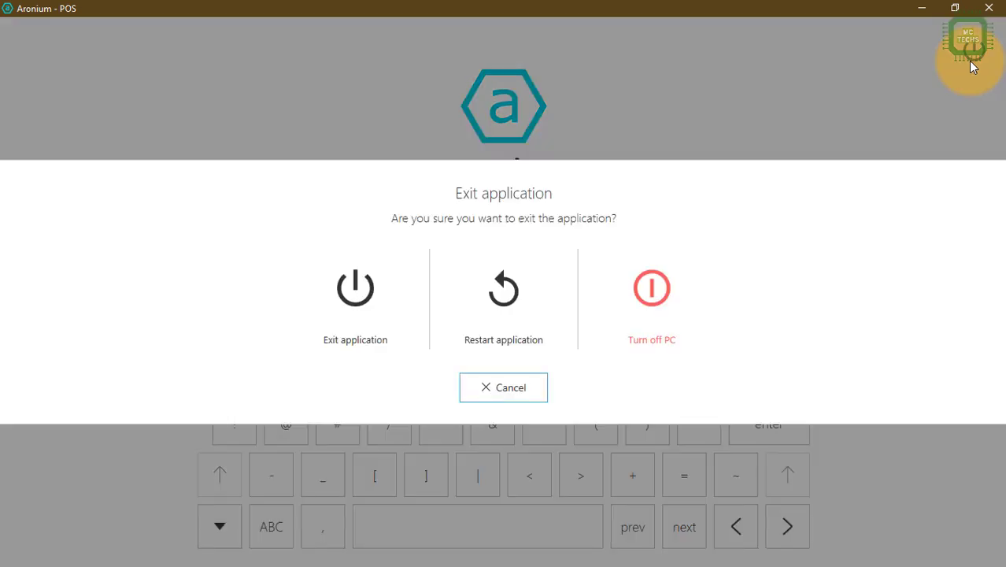